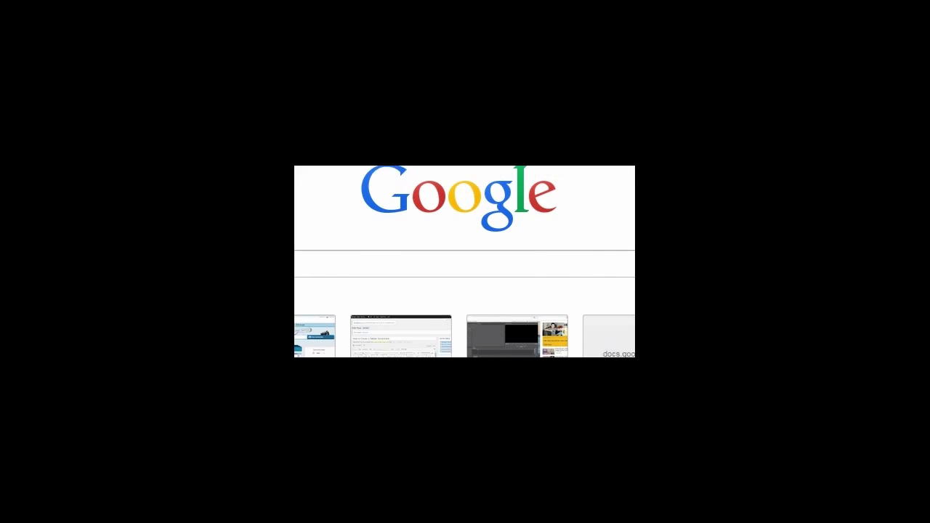
Load the Apowersoft web-page capture article and scroll down to the Webpage Screenshot tool's URL box.
key(Return)
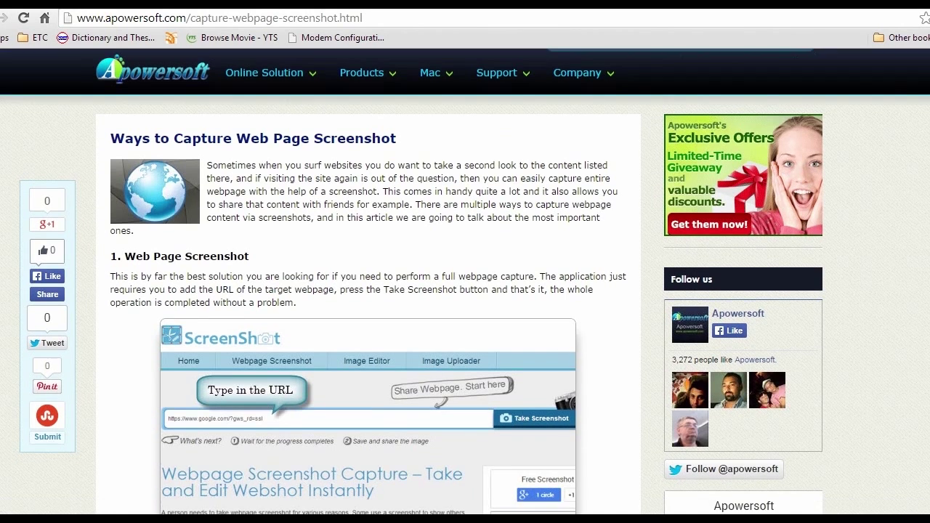
scroll(465, 283, down, 2)
scroll(465, 283, down, 1)
scroll(465, 283, down, 1)
scroll(465, 283, down, 2)
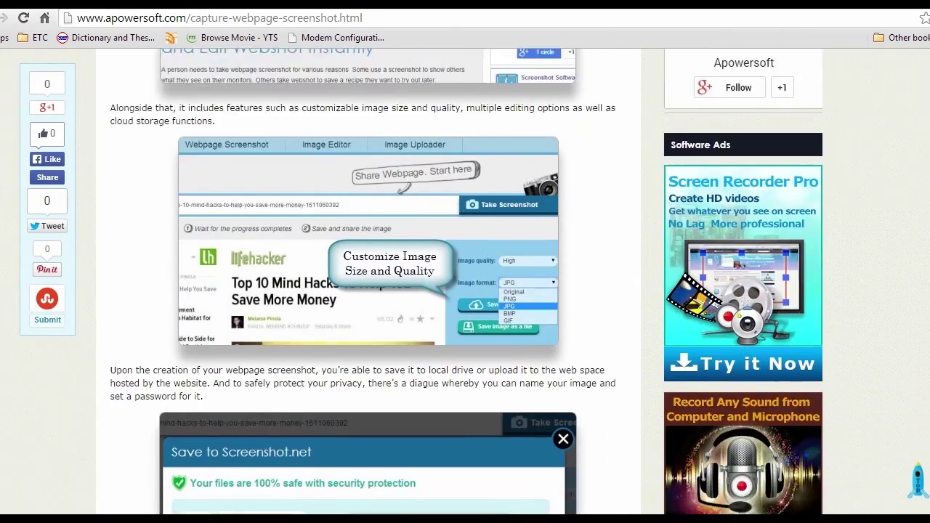
scroll(465, 284, down, 2)
scroll(465, 283, down, 5)
scroll(465, 284, down, 1)
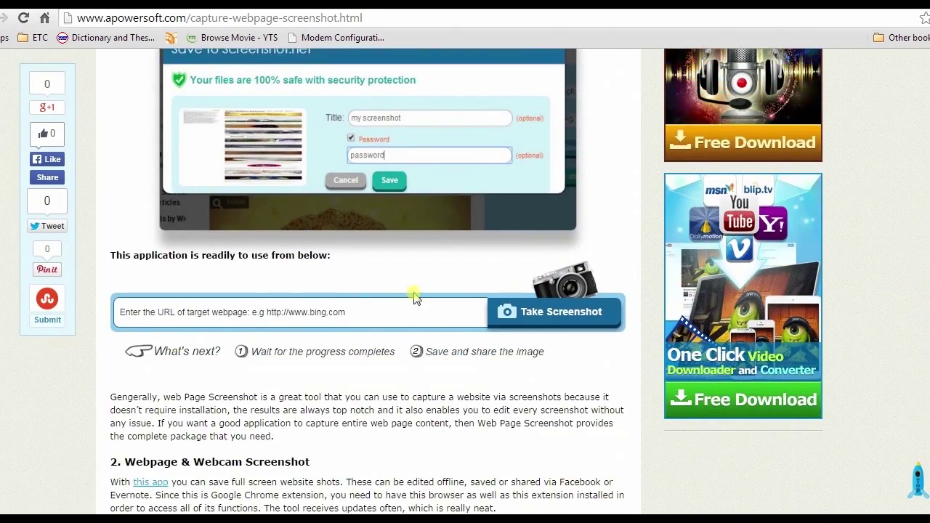
click(348, 313)
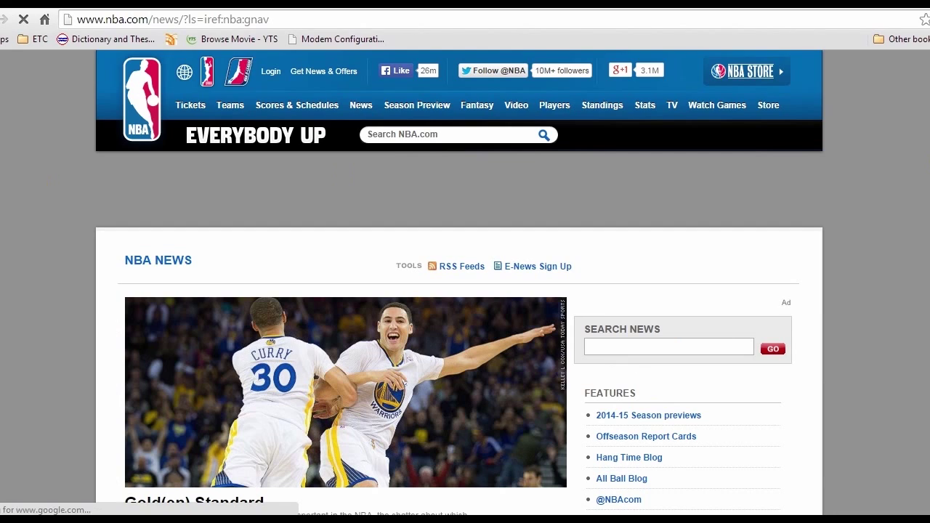
Browse the NBA.com news page, copy its address, and return to Screenshot.net's URL box.
scroll(465, 291, down, 4)
scroll(465, 291, down, 9)
scroll(465, 291, down, 5)
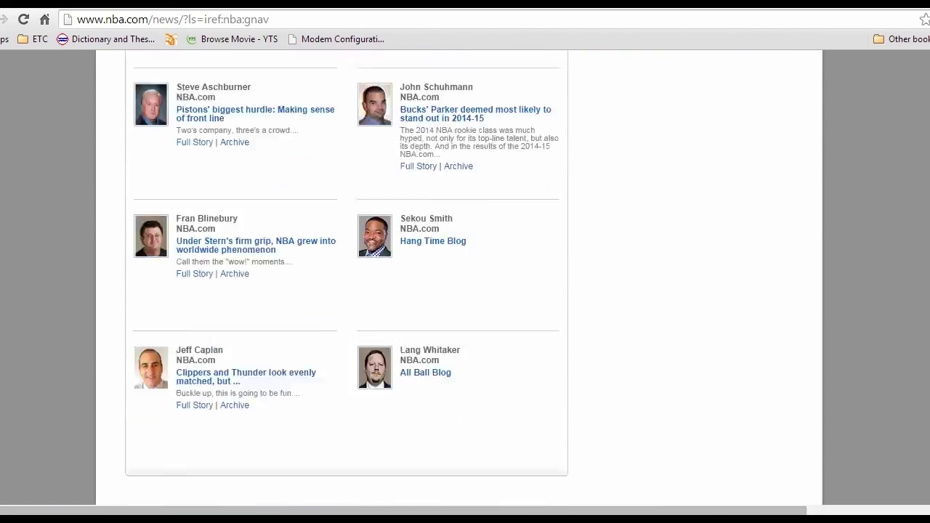
scroll(465, 290, down, 3)
scroll(465, 291, up, 11)
scroll(465, 290, up, 8)
scroll(465, 290, up, 3)
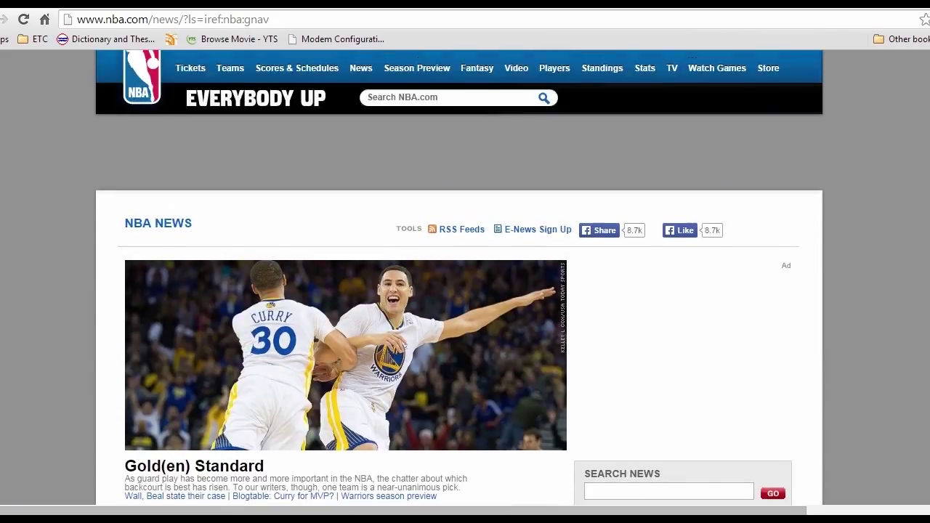
scroll(465, 291, down, 1)
click(280, 20)
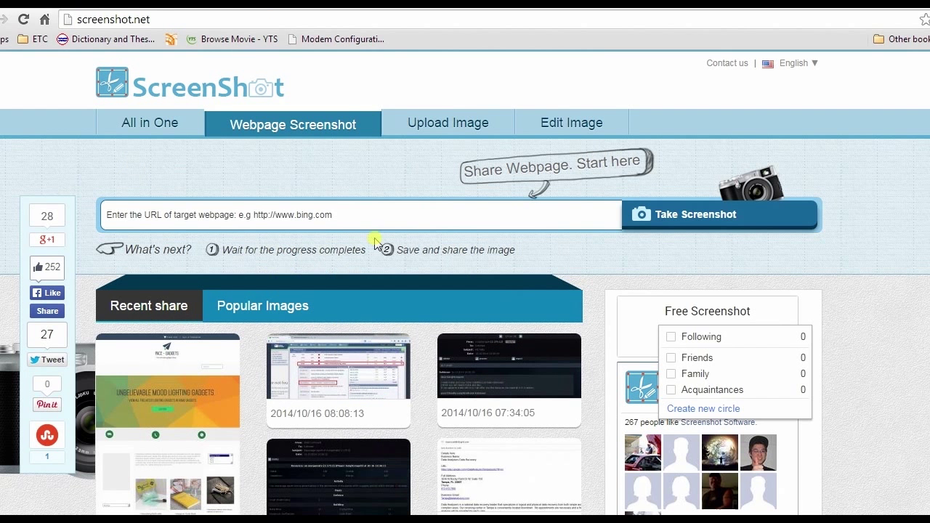
click(354, 214)
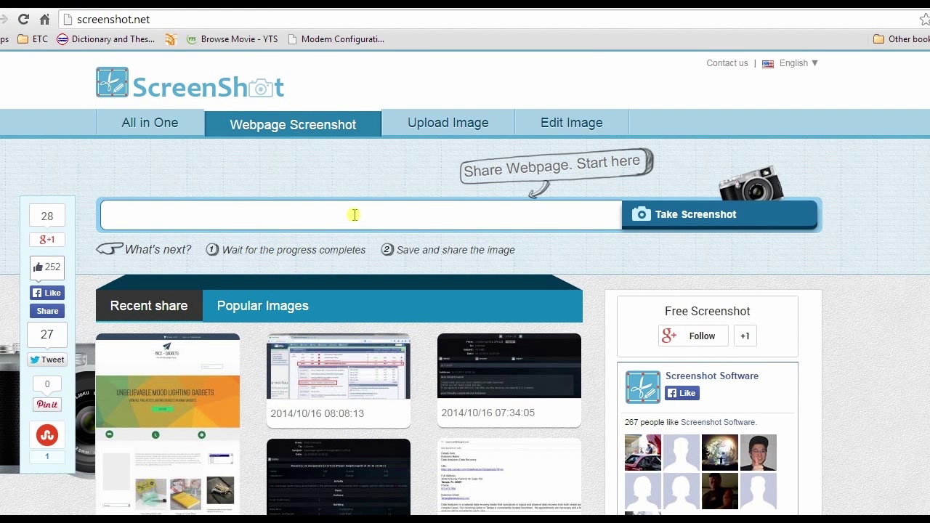
Screenshot the pasted NBA news address, keeping High image quality and Original image format.
text(http://www.nba.com/news/?ls=iref:nba:gnav)
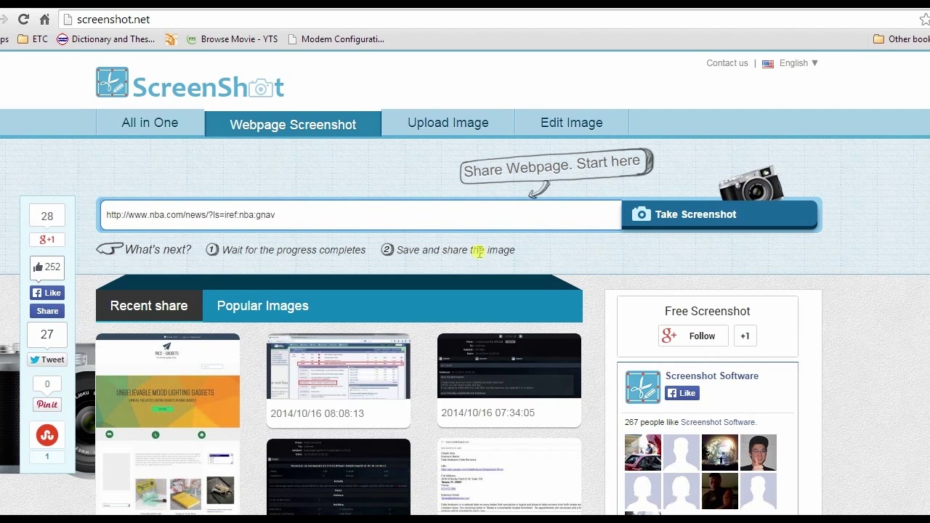
click(690, 224)
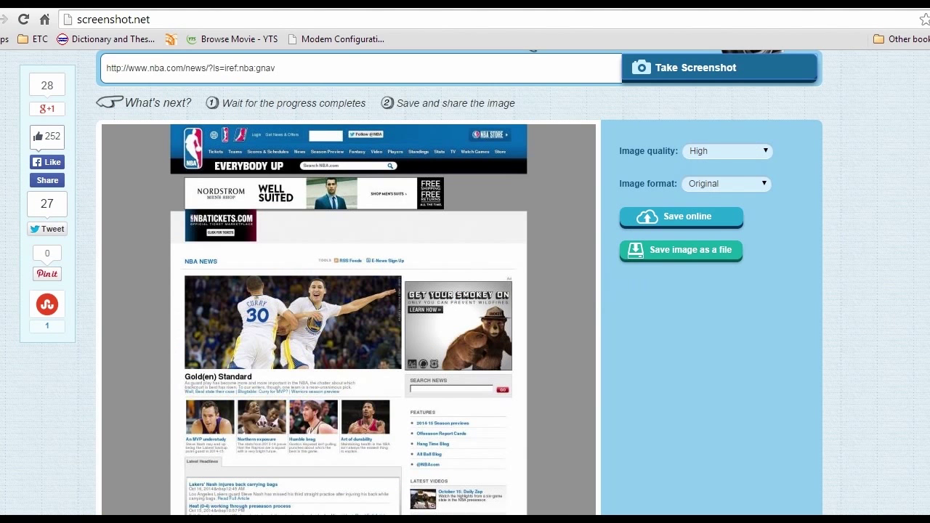
click(767, 154)
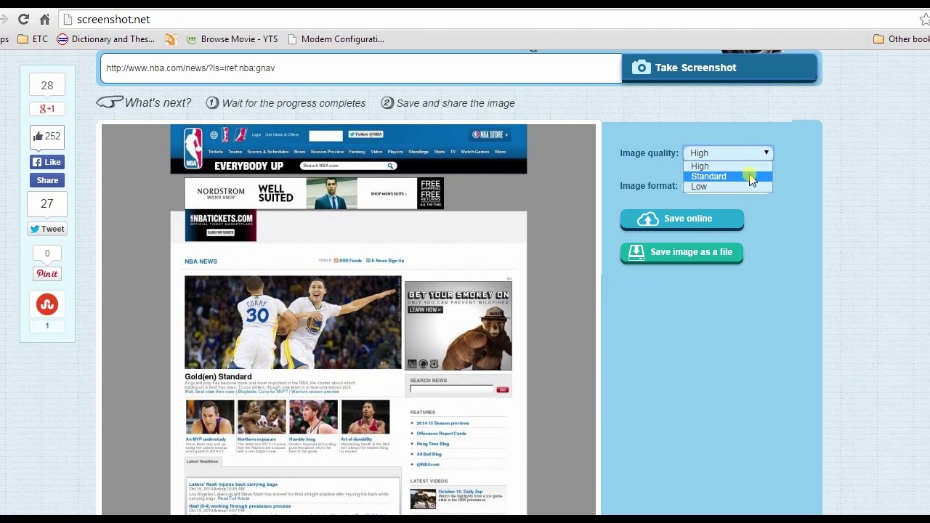
click(778, 160)
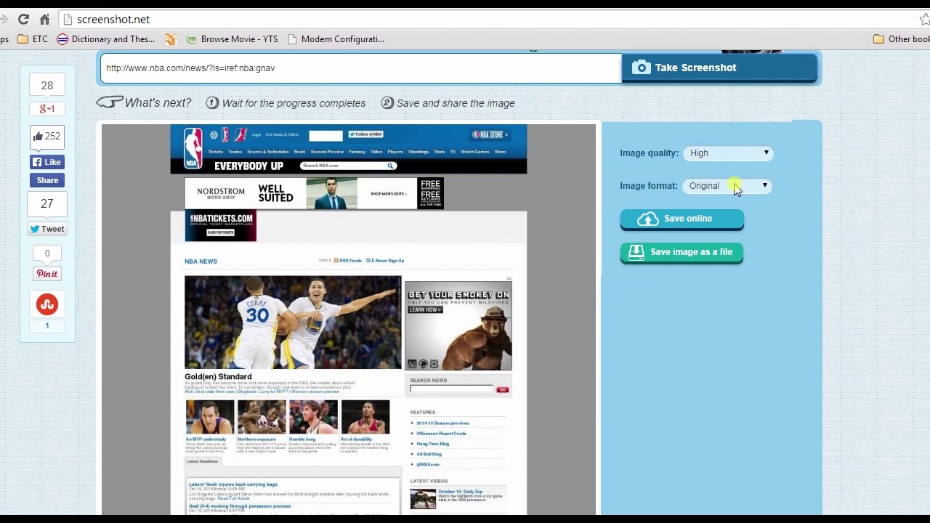
click(764, 187)
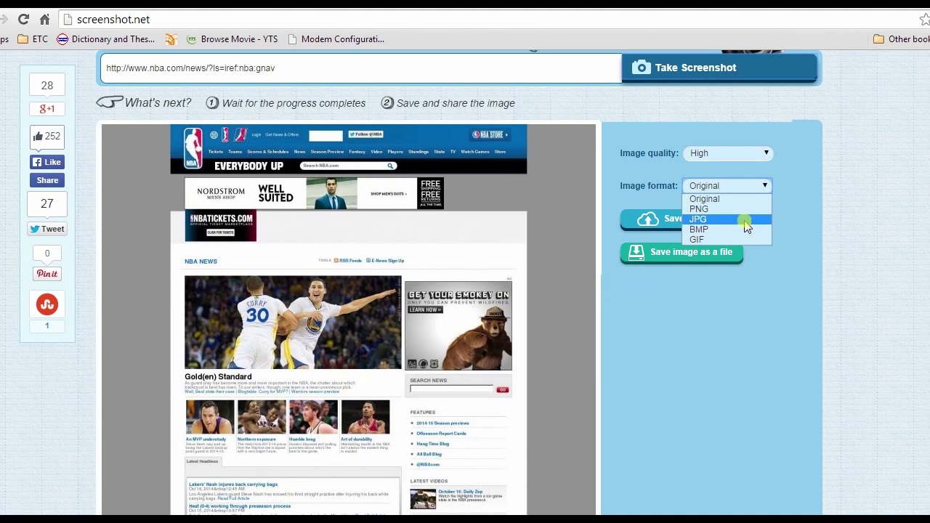
click(778, 181)
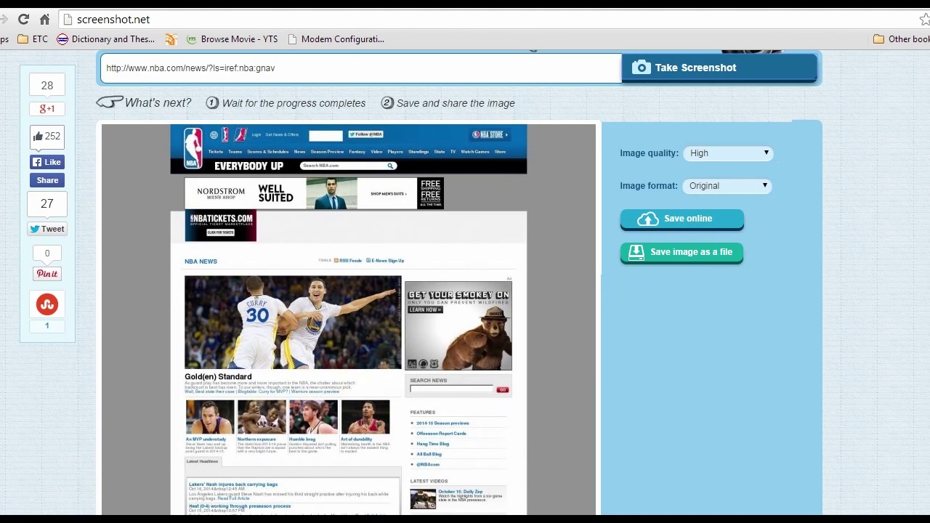
scroll(781, 185, down, 1)
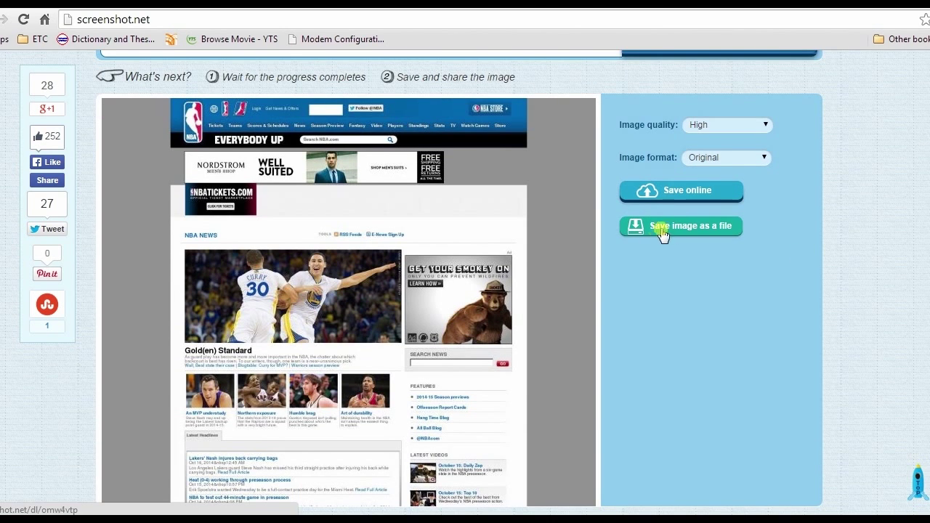
Save the capture online titled 'nba news', protected with a password.
click(647, 193)
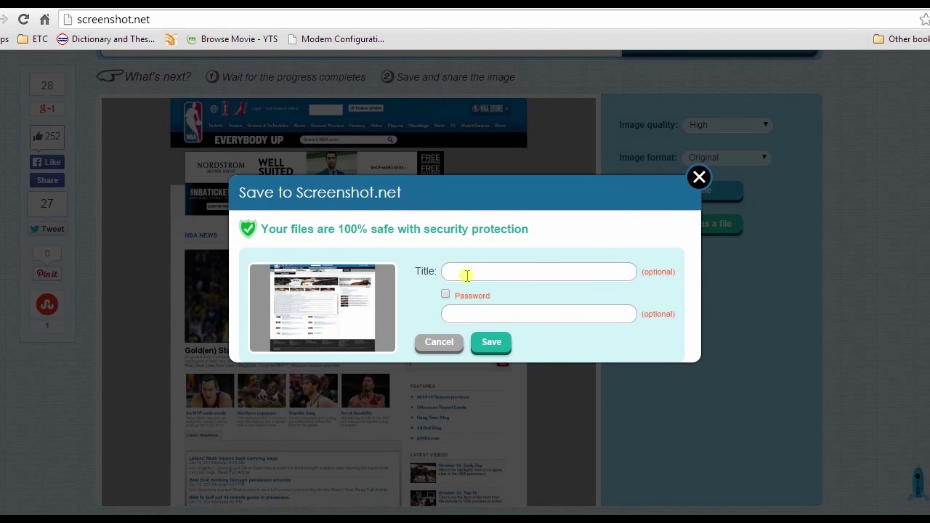
click(476, 269)
text(nba news)
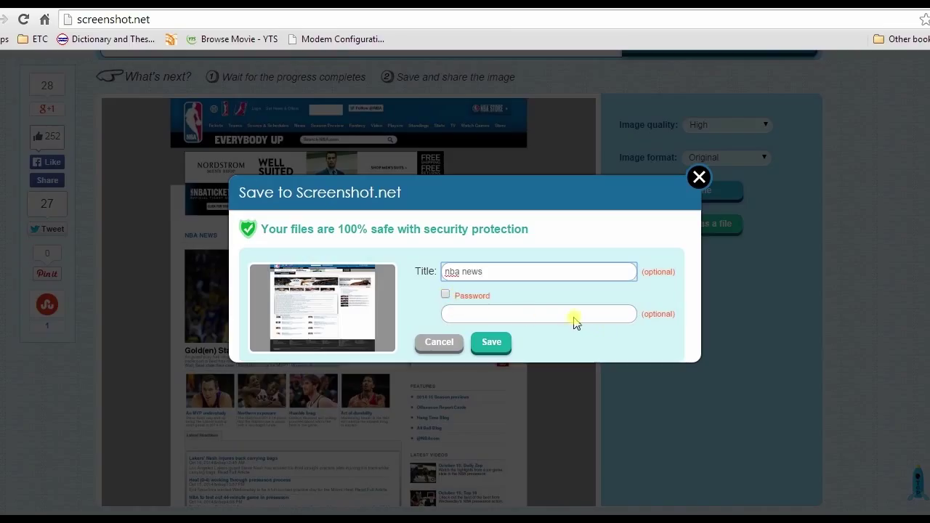
click(444, 294)
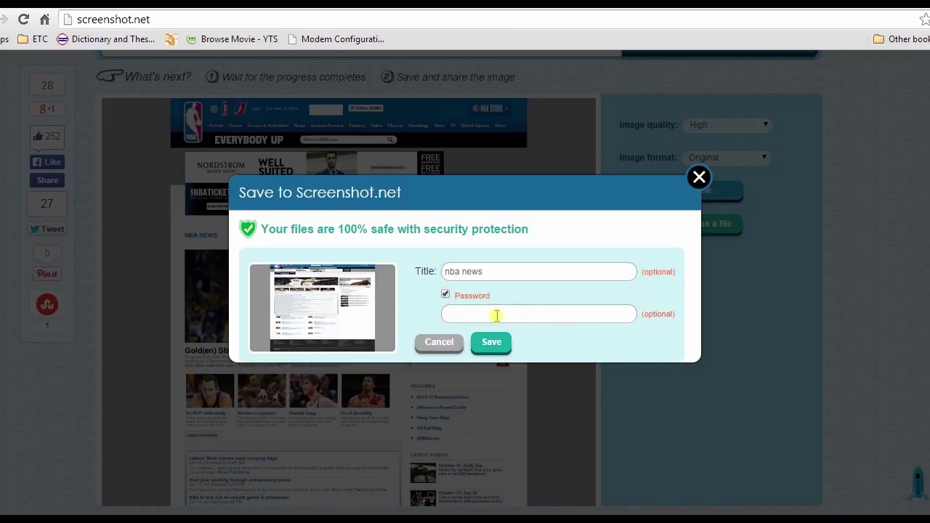
click(497, 315)
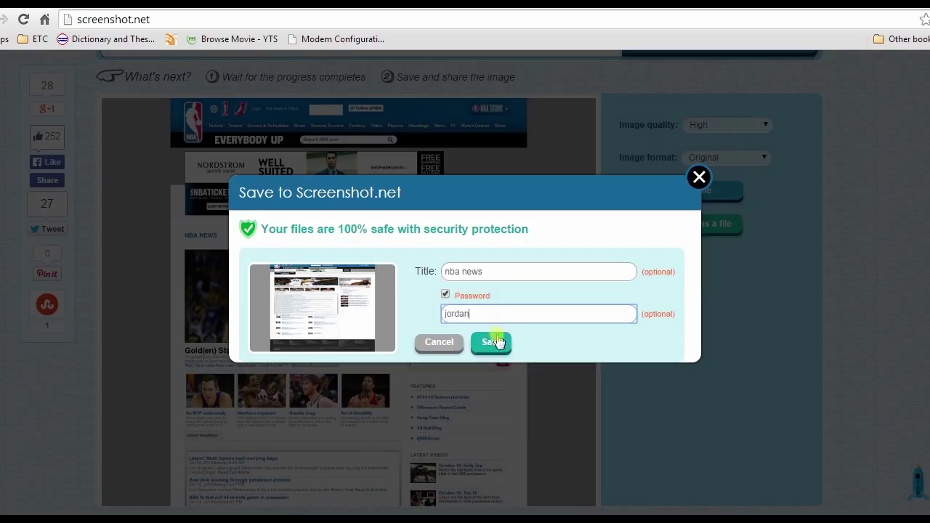
click(490, 347)
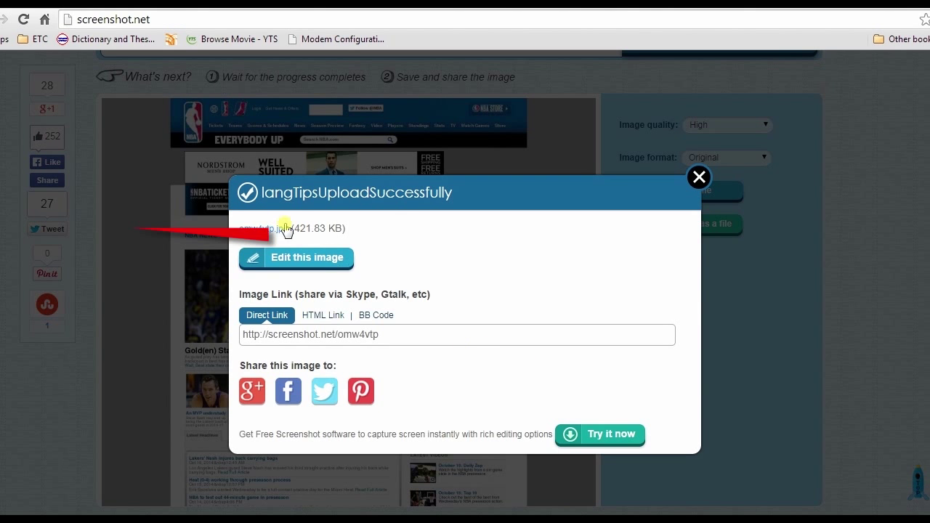
Open the uploaded image's page and enter its viewing password.
click(274, 230)
click(265, 201)
text(1)
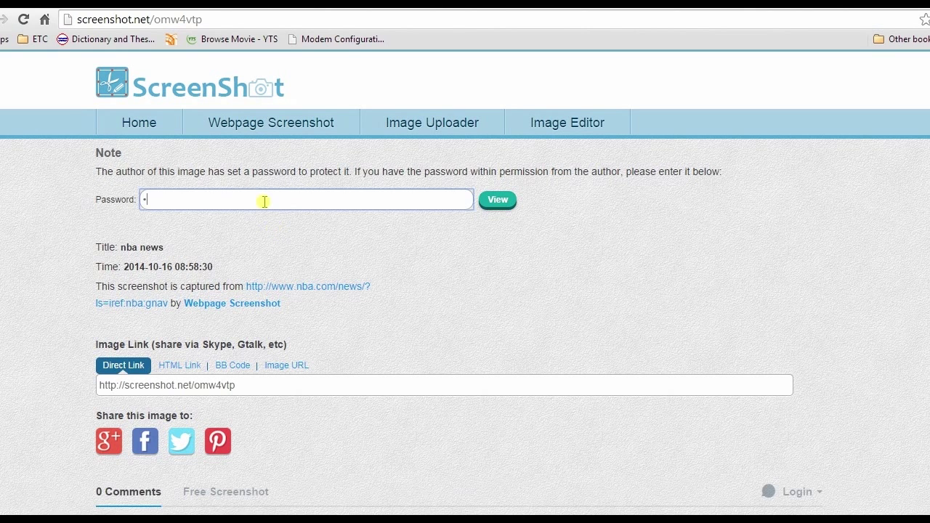
click(502, 202)
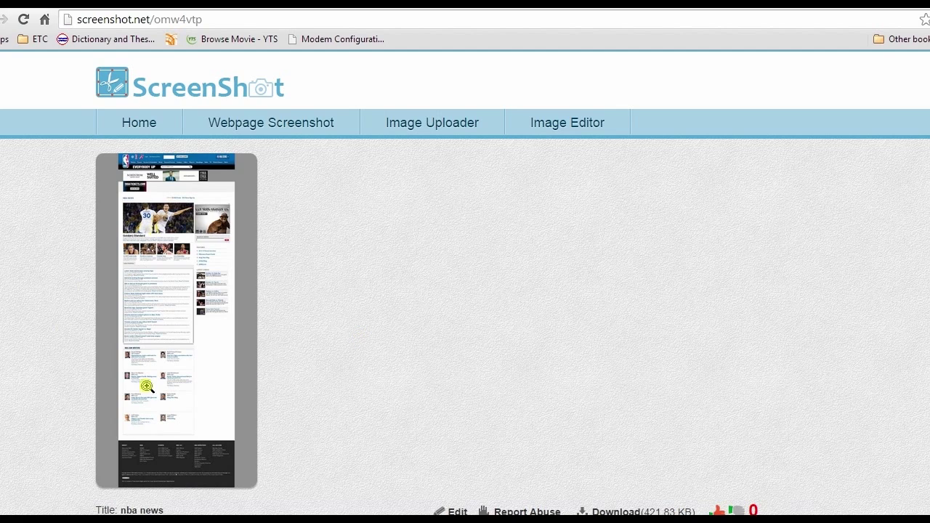
click(193, 296)
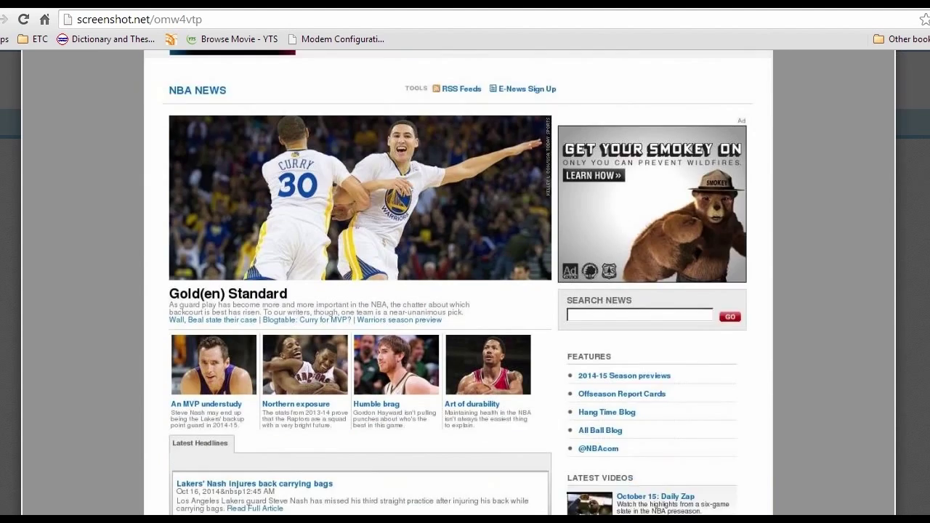
scroll(465, 290, down, 3)
scroll(465, 291, down, 3)
scroll(465, 291, down, 3)
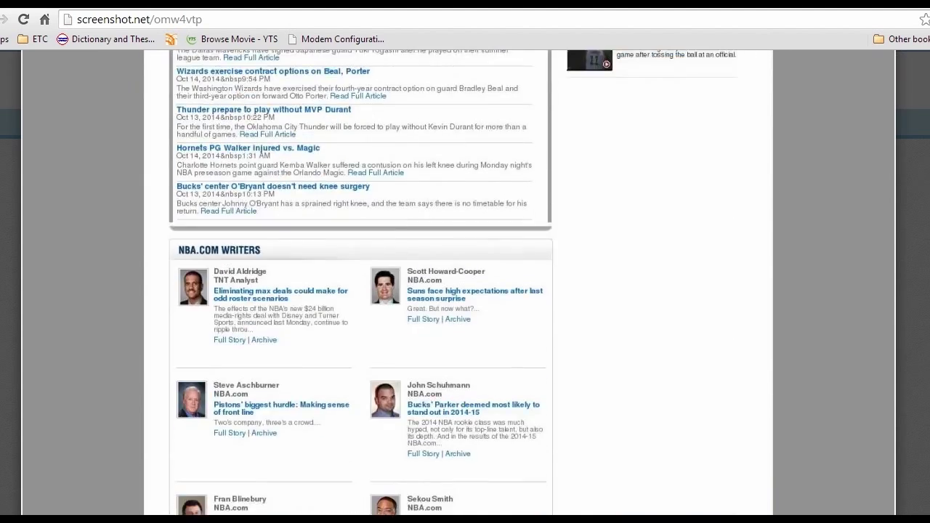
scroll(465, 291, up, 15)
click(896, 64)
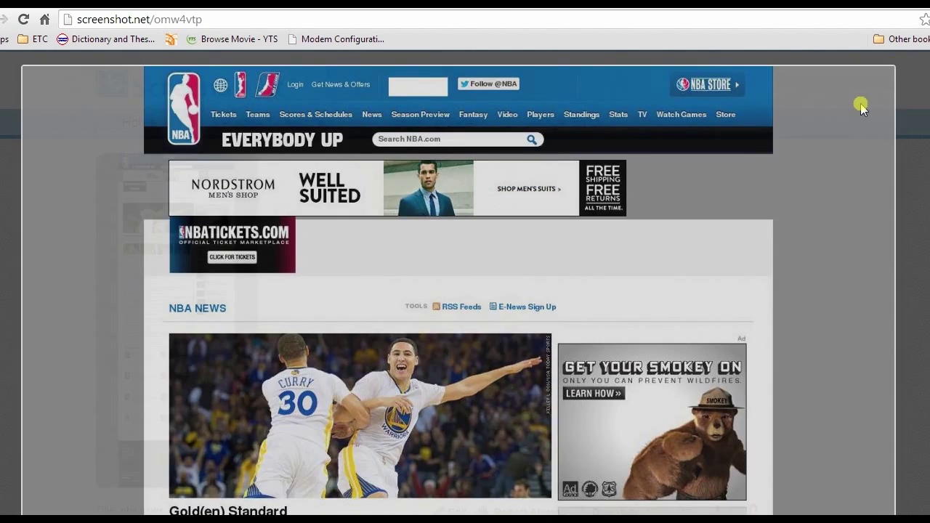
Save the capture to the desktop as 'nba new 000.jpg' and check it in the image viewer.
click(663, 227)
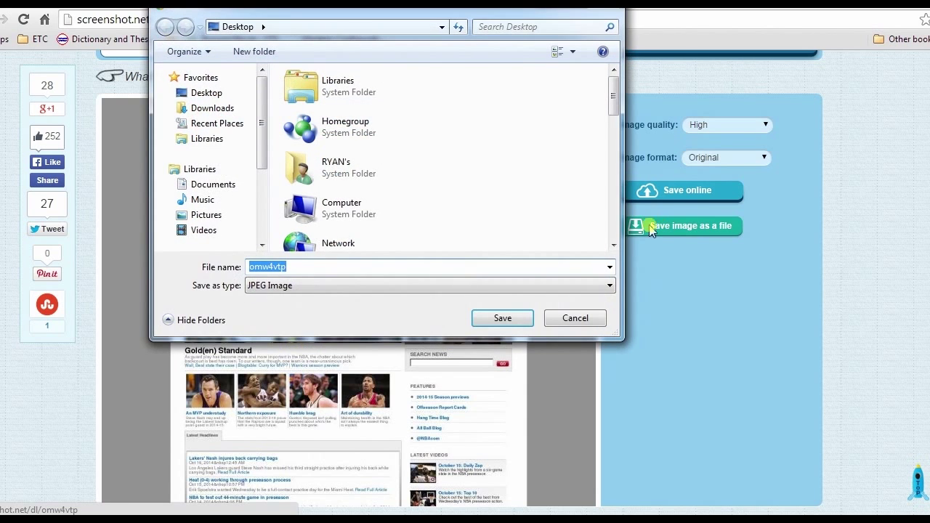
text(nba new)
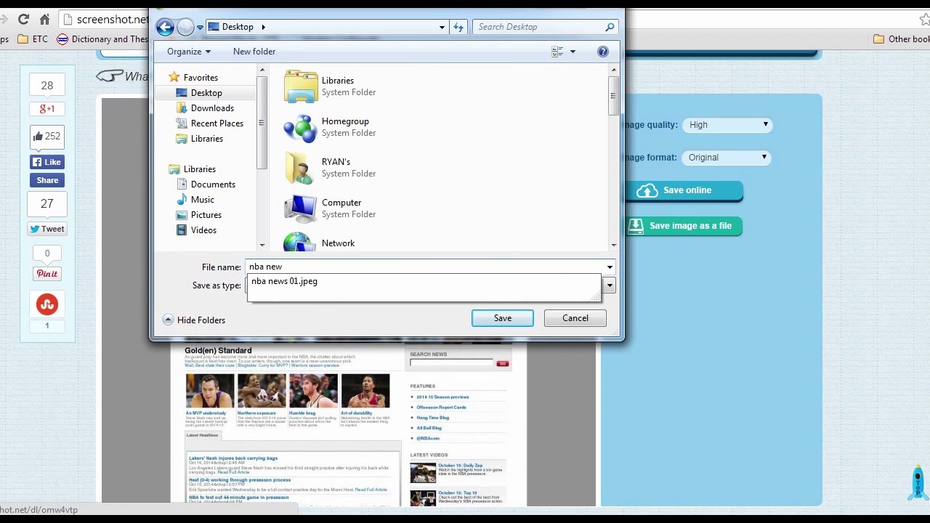
text( 000)
key(Return)
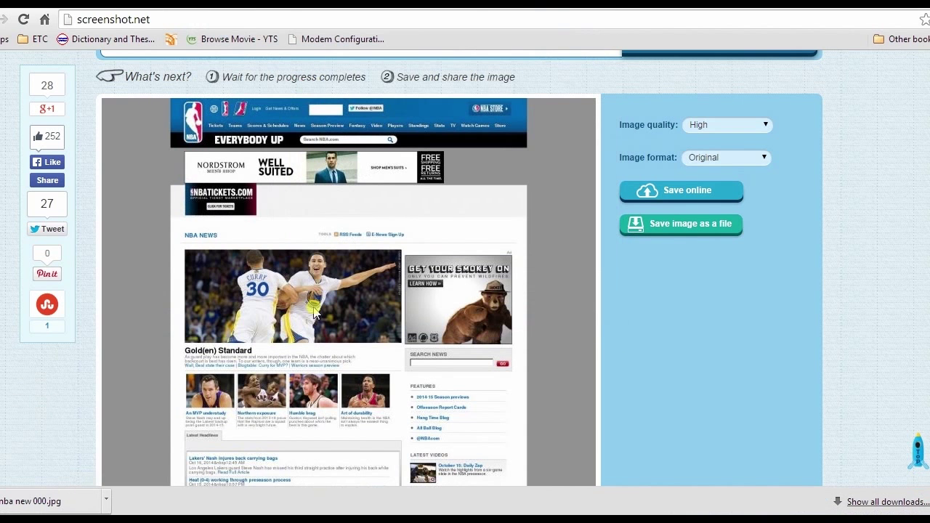
click(34, 503)
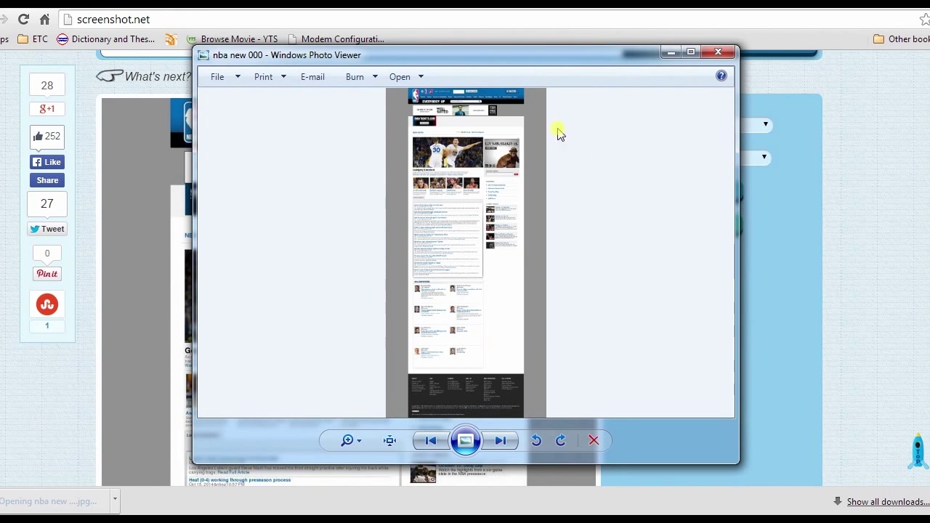
click(716, 55)
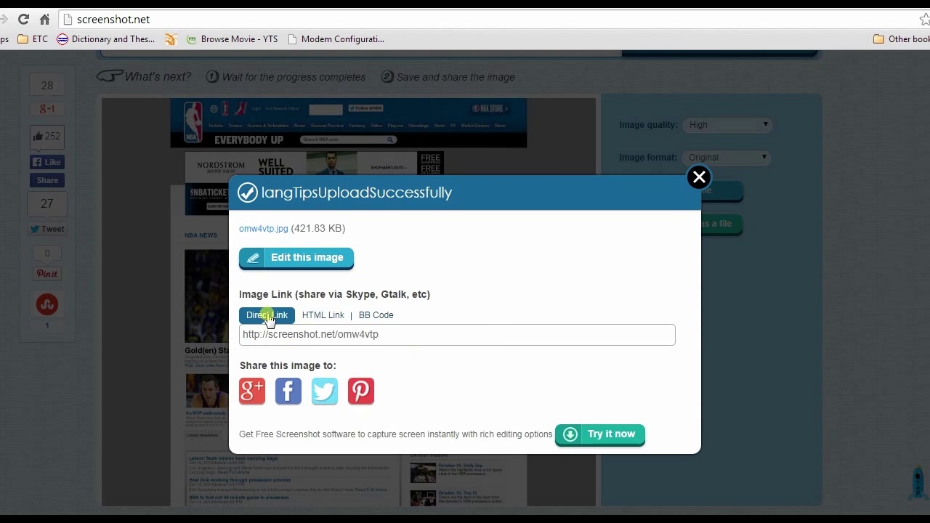
click(283, 268)
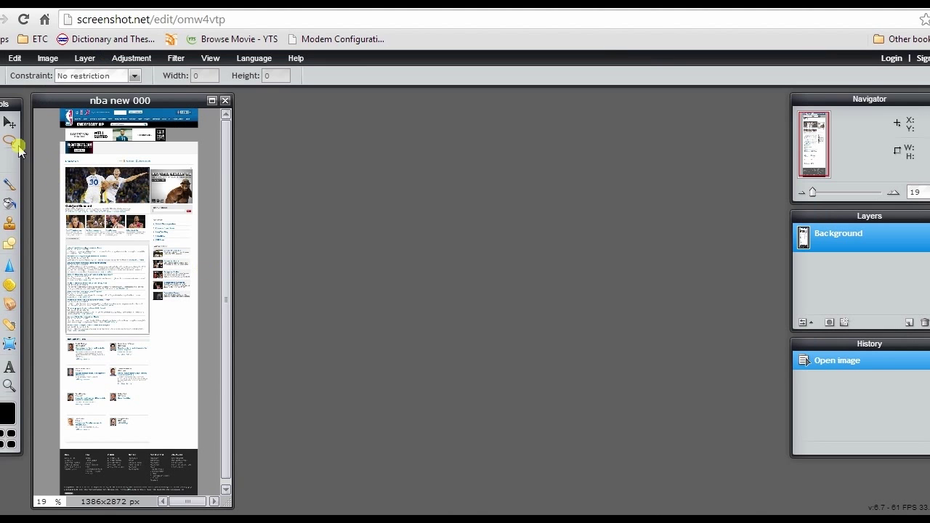
Zoom into the NBA capture in the editor and draw a freehand pencil stroke on it.
click(10, 385)
click(122, 297)
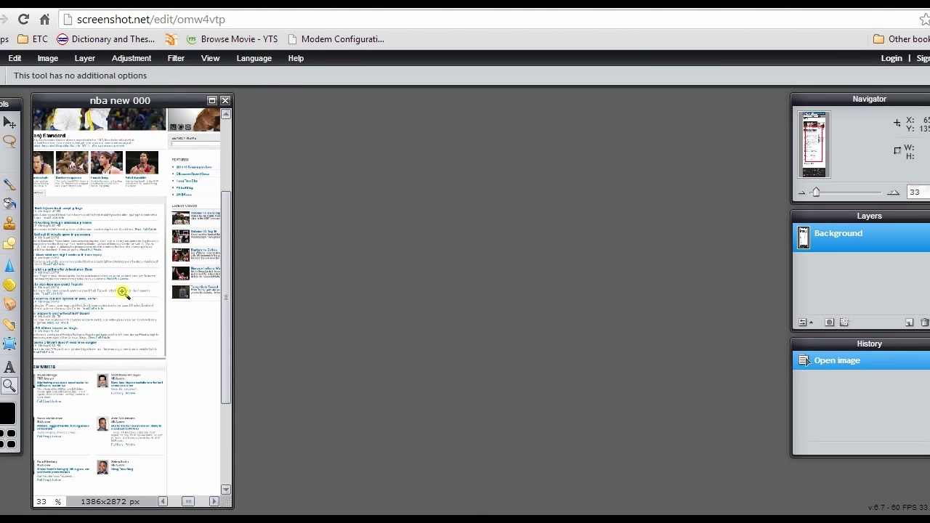
drag(227, 287, 238, 166)
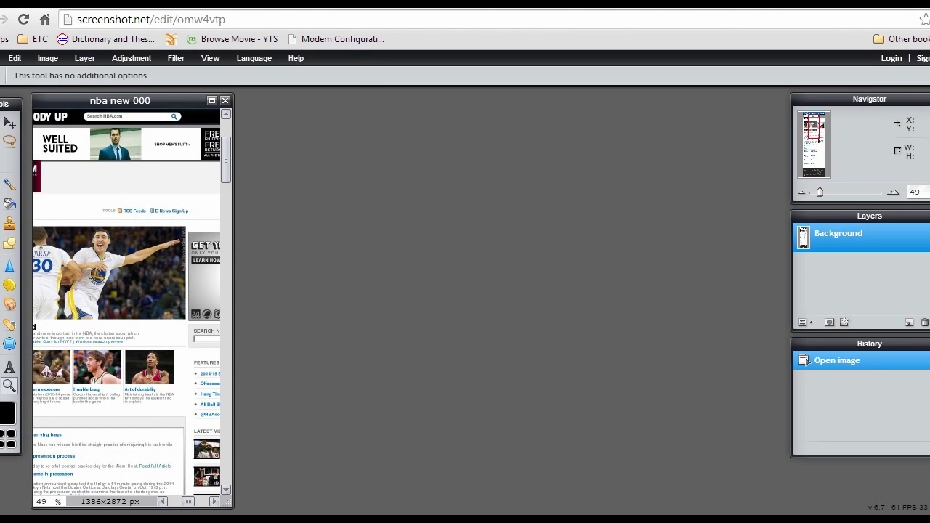
click(10, 183)
drag(58, 178, 160, 202)
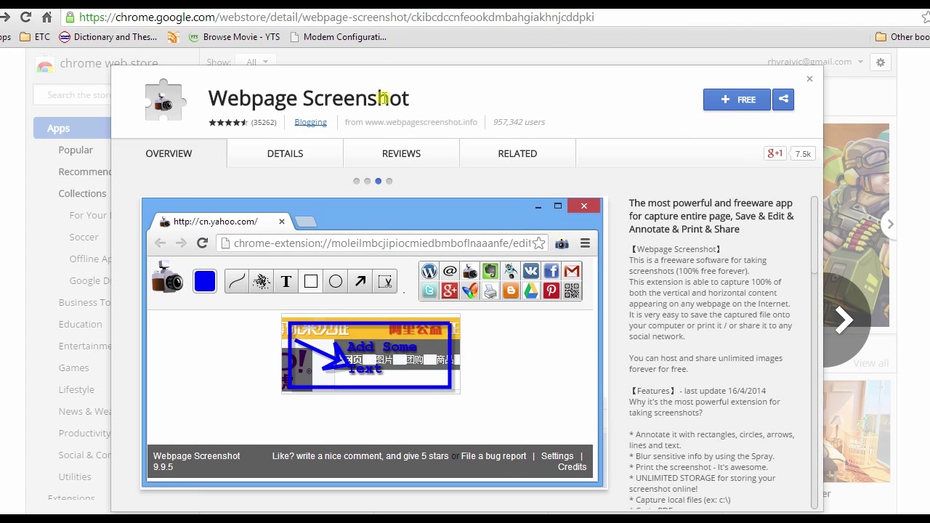
Add the Webpage Screenshot extension to Chrome from its store listing.
click(723, 102)
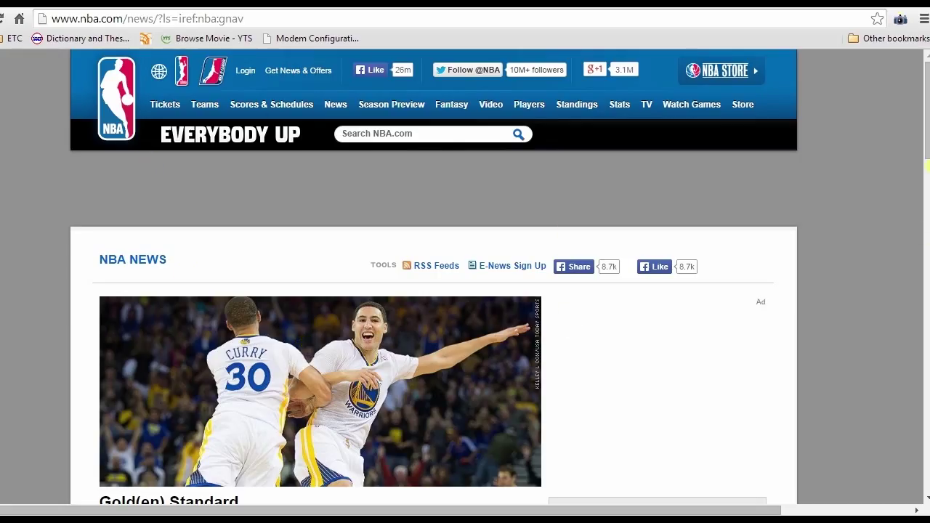
Take an all-page screenshot of the NBA news page with the Webpage Screenshot extension.
mouse_move(927, 166)
mouse_down()
mouse_move(928, 409)
mouse_move(926, 141)
mouse_up()
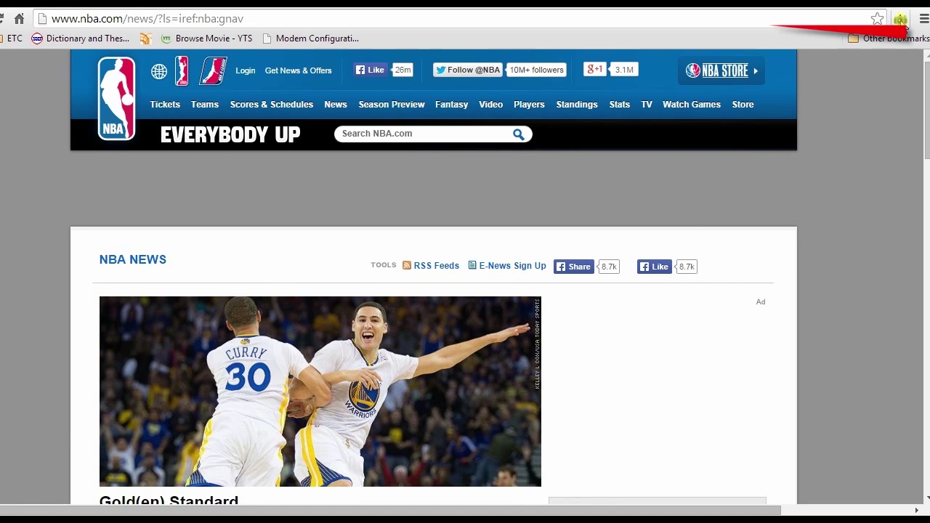
click(901, 20)
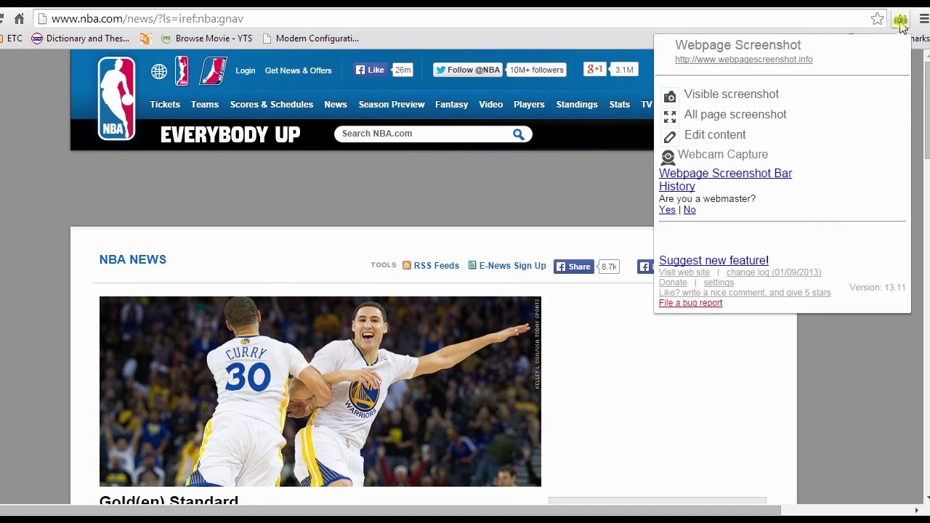
click(730, 122)
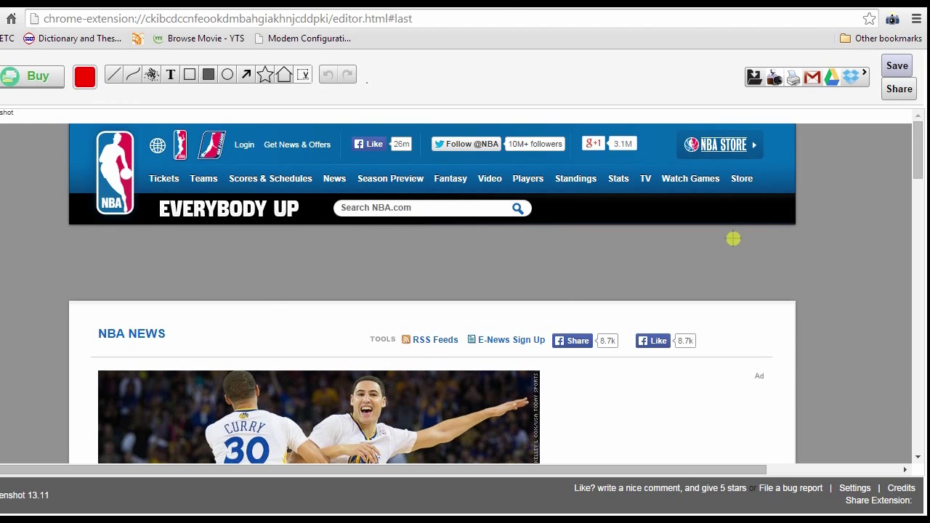
Save the capture to the desktop as the PNG 'News NBA.com' and open it to check.
drag(918, 149, 465, 114)
click(897, 66)
click(175, 91)
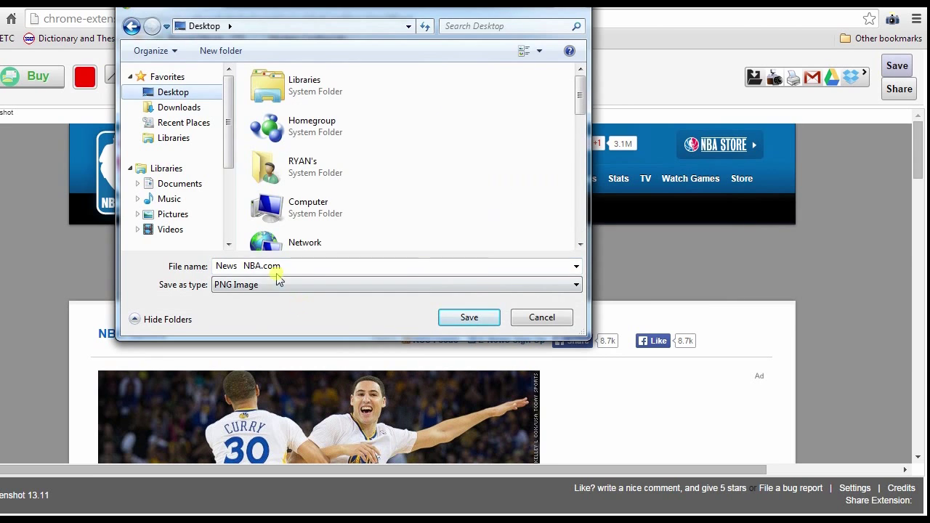
click(298, 267)
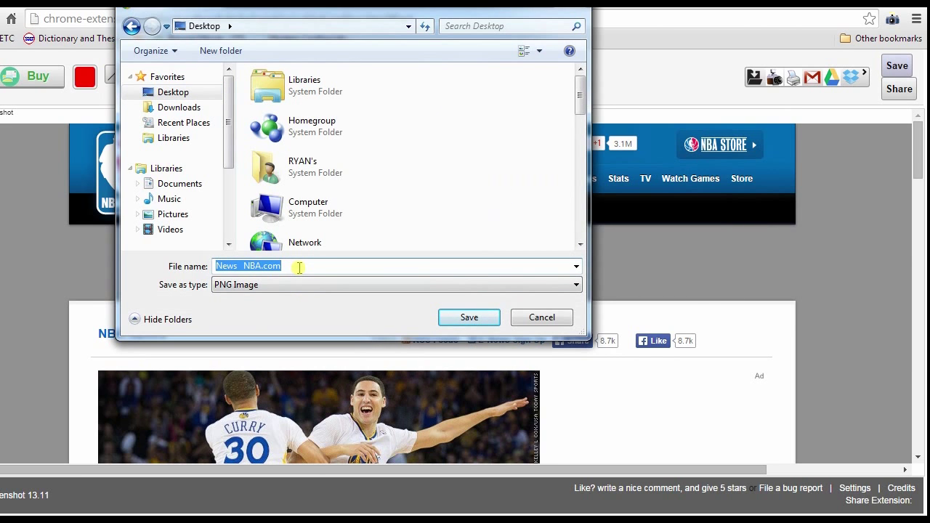
click(464, 321)
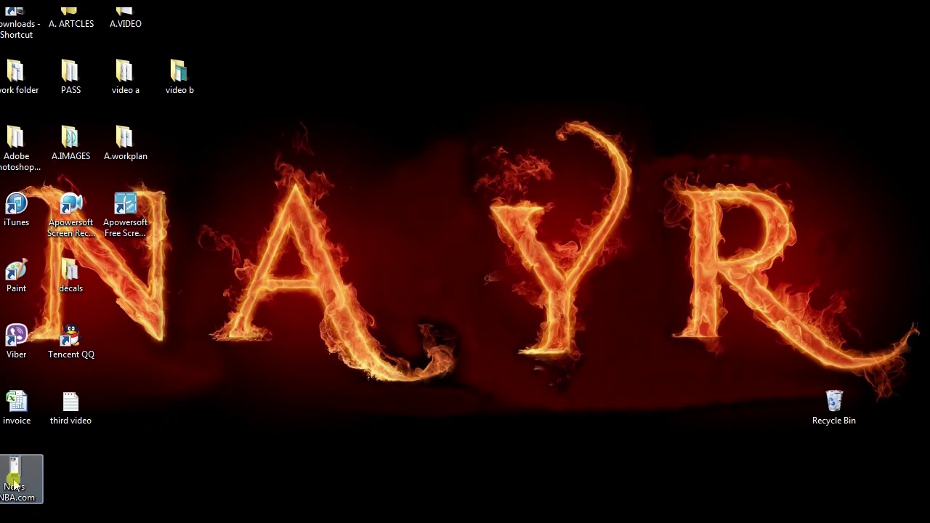
double_click(14, 483)
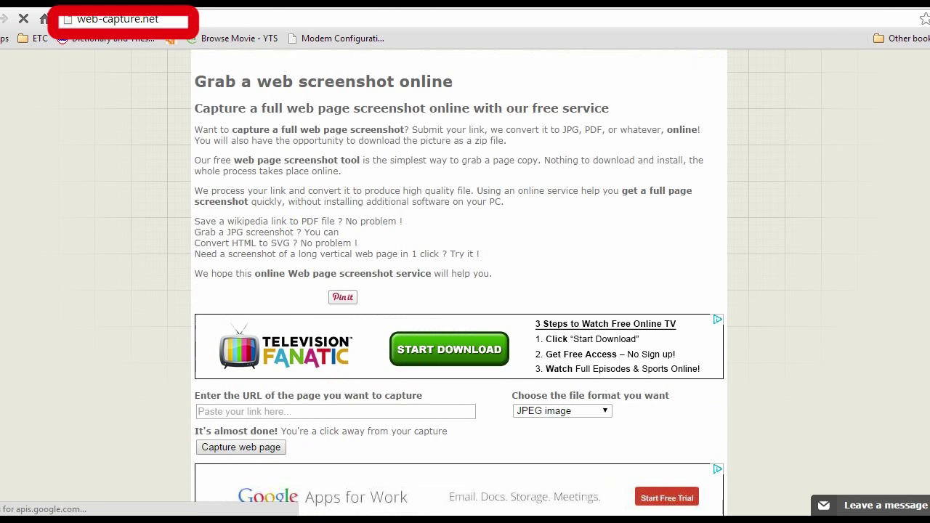
Scroll through the NBA news page and copy its address.
scroll(465, 290, down, 2)
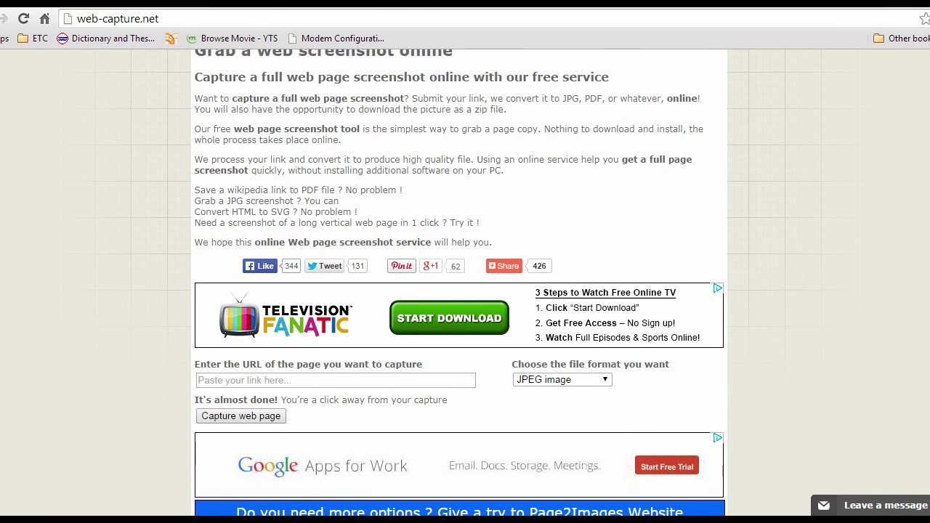
scroll(465, 291, down, 2)
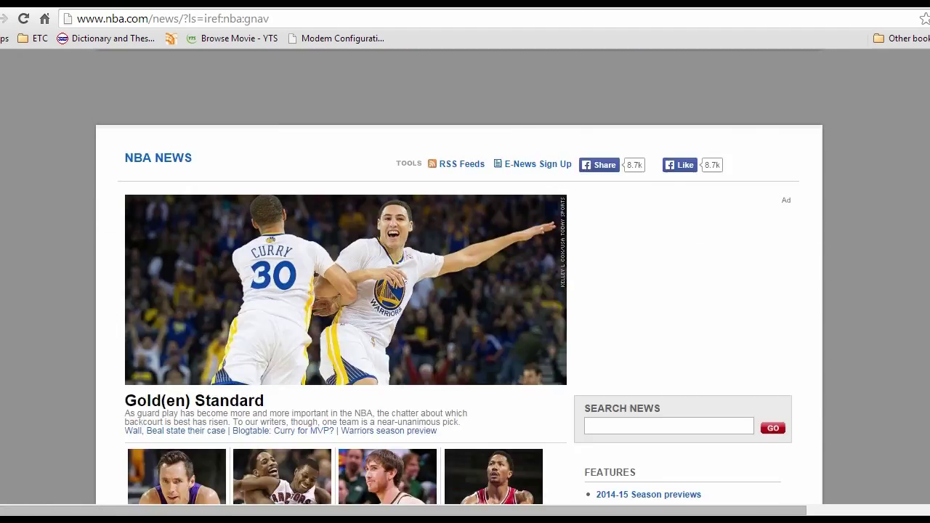
scroll(465, 291, down, 10)
scroll(464, 291, down, 5)
scroll(465, 291, down, 5)
scroll(464, 290, up, 8)
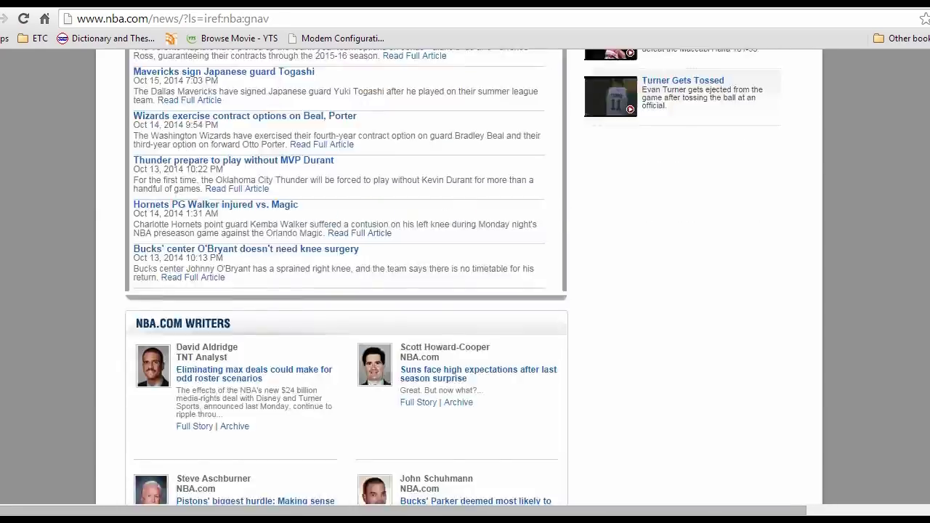
scroll(465, 290, up, 20)
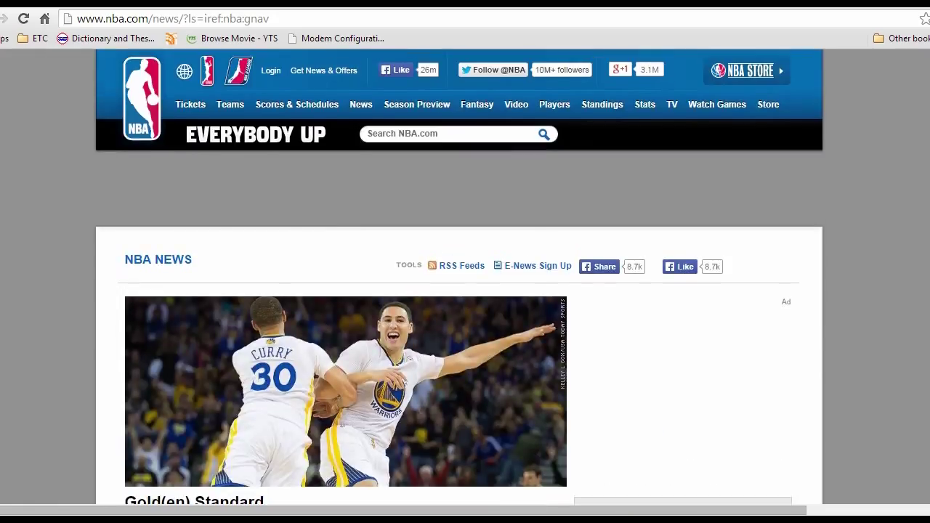
click(265, 18)
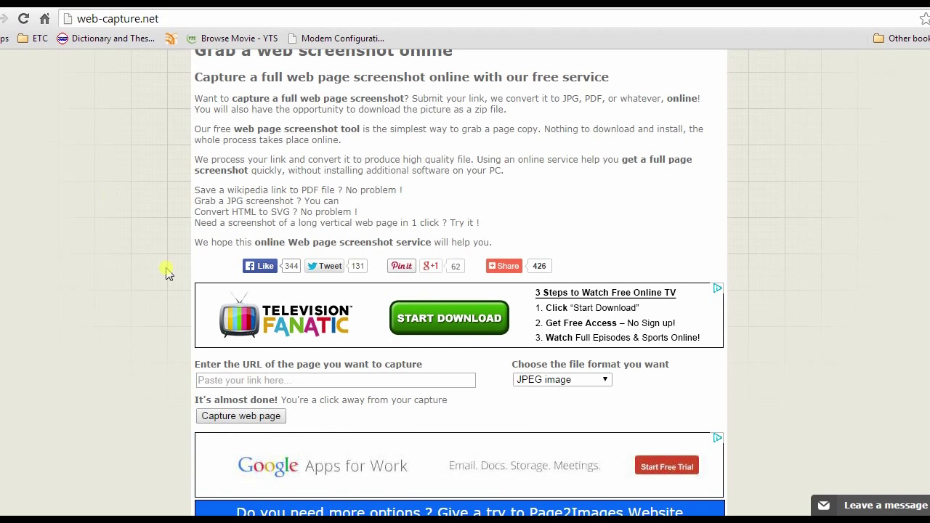
Capture the NBA news address on web-capture.net as a JPEG image.
click(302, 380)
text(http://www.nba.com/news/?ls=iref:nba:gnav)
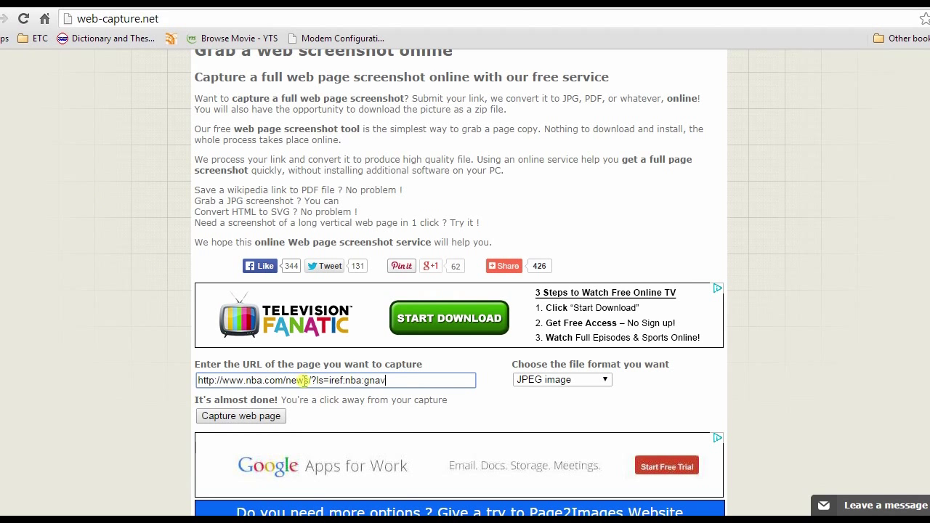
click(244, 417)
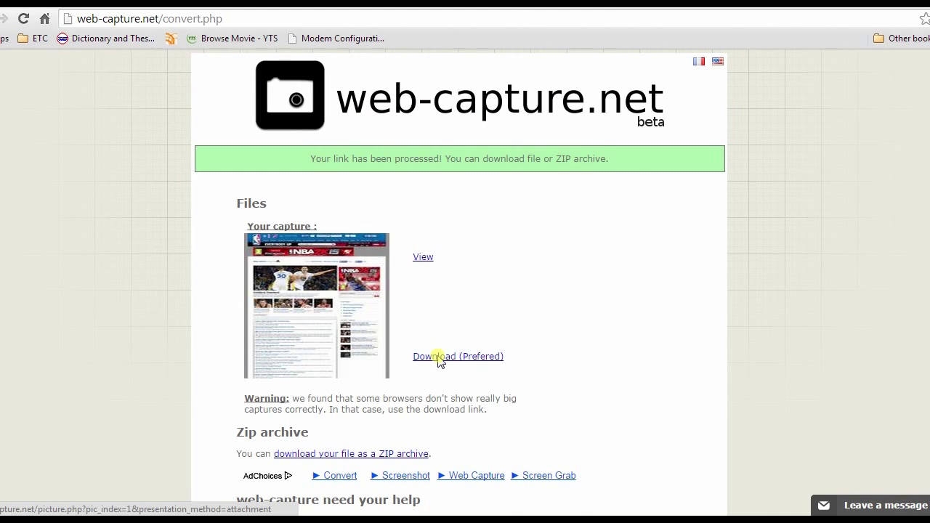
Download web-capture.net's JPEG to the desktop as 'nba news 01' and check it in Photo Viewer.
click(438, 356)
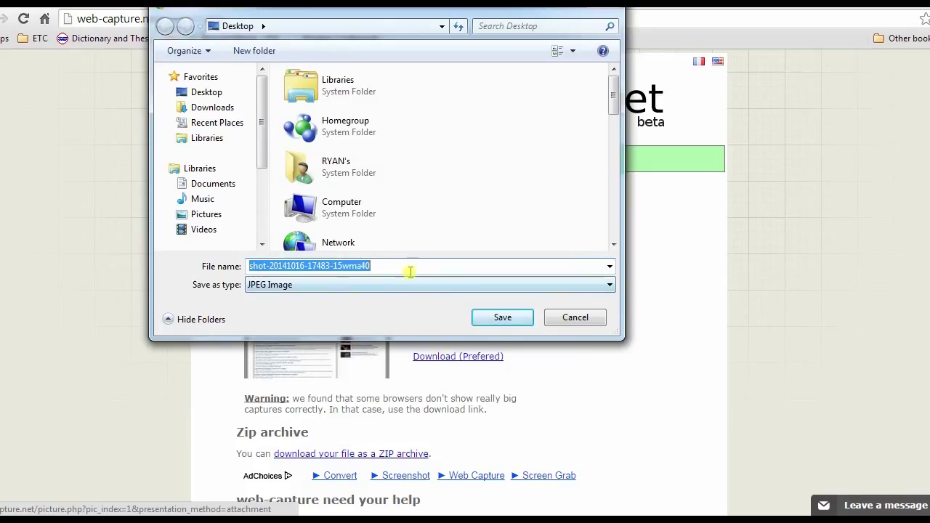
text(nba news 01)
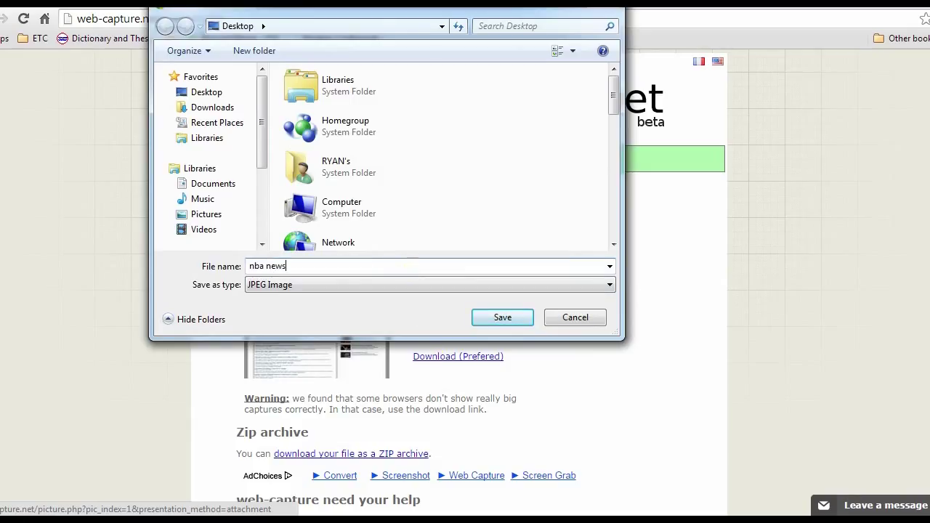
click(520, 321)
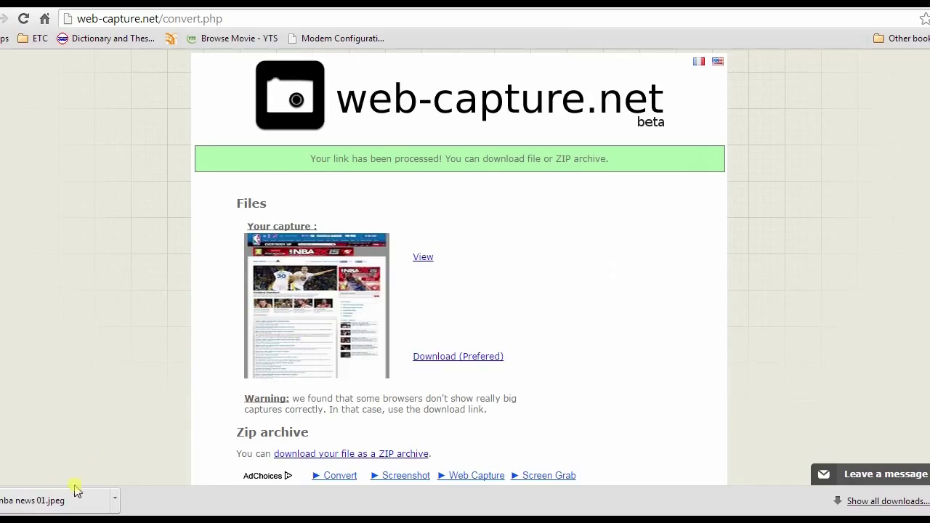
click(42, 501)
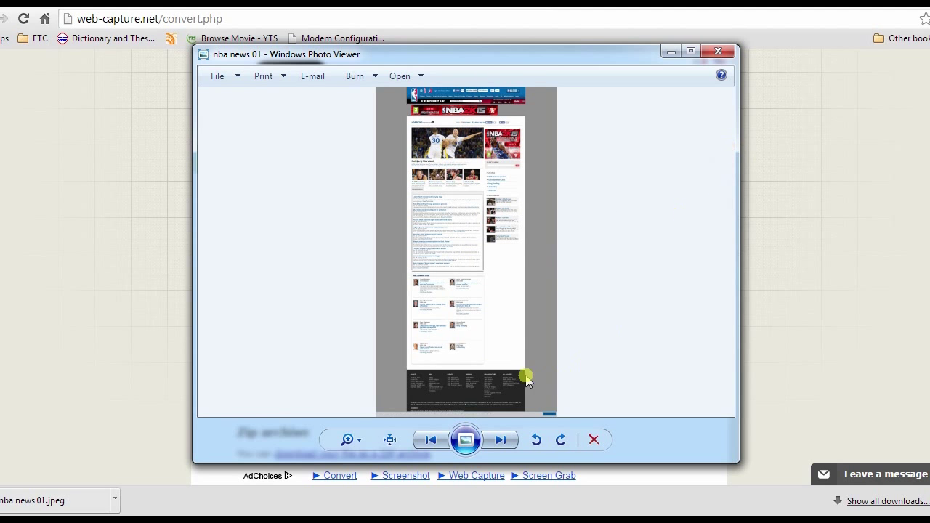
click(718, 51)
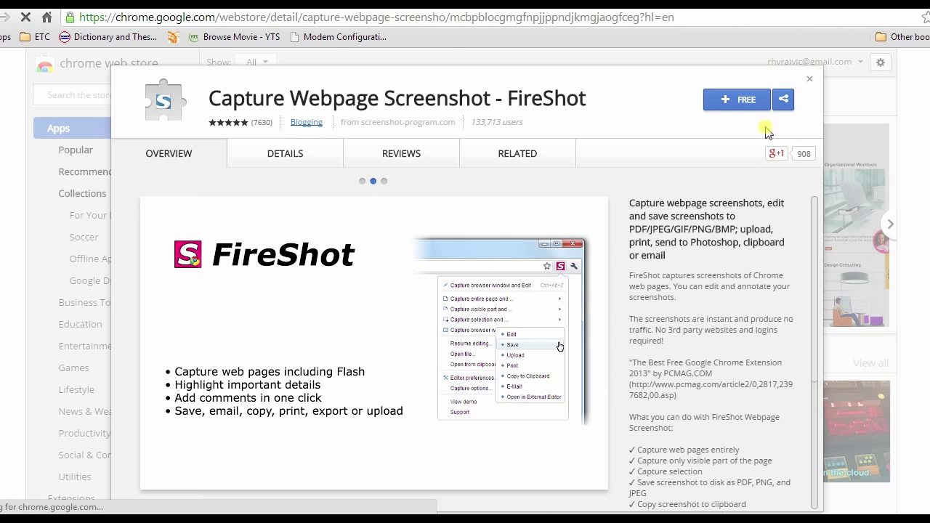
Add the Capture Webpage Screenshot - FireShot extension to Chrome from its Web Store listing.
click(731, 100)
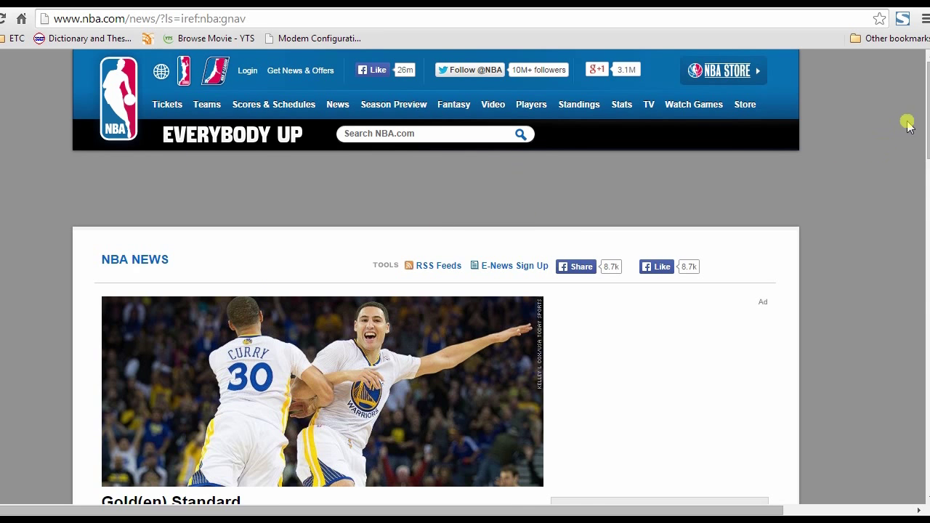
Capture the entire NBA.com news page with FireShot's 'Capture entire page' option.
drag(926, 107, 927, 406)
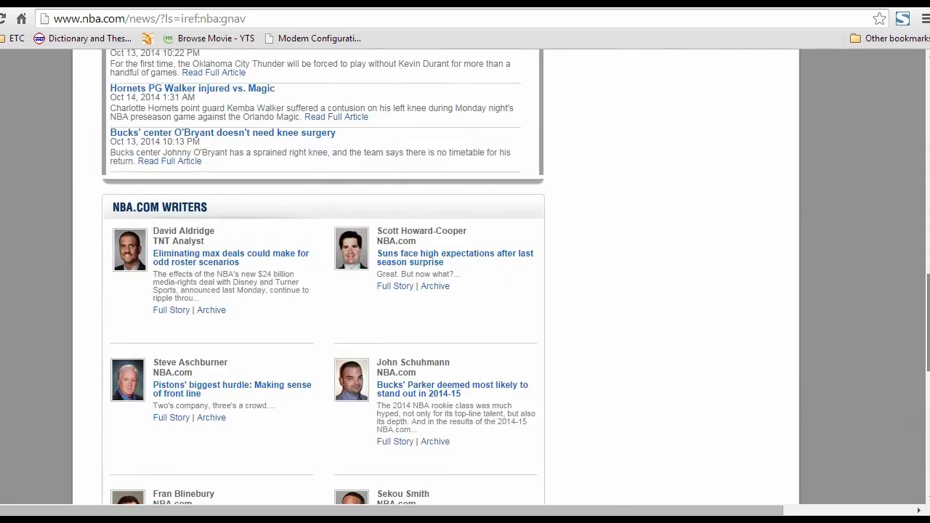
drag(927, 407, 927, 109)
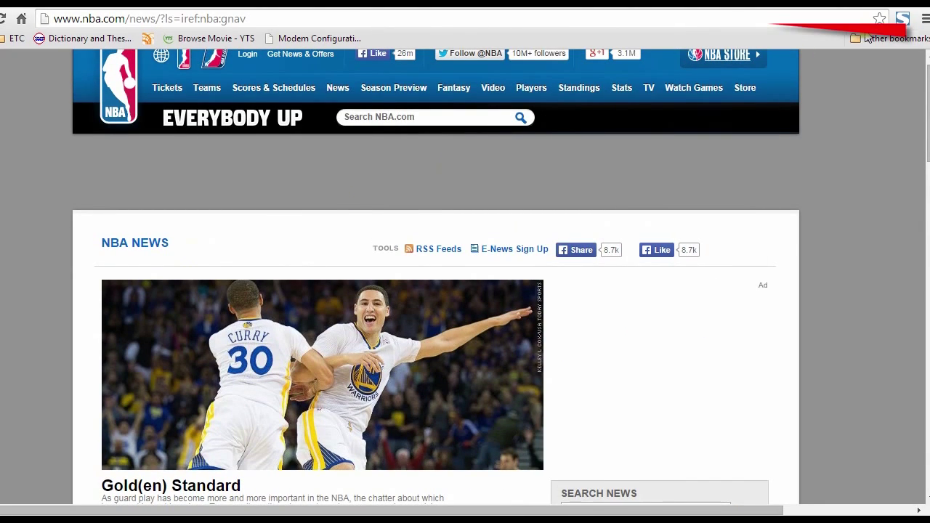
click(901, 19)
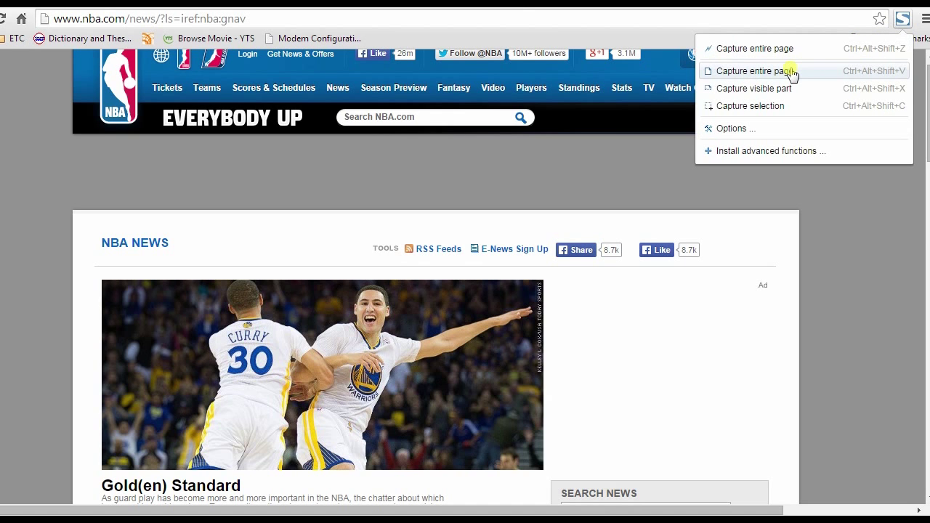
click(748, 73)
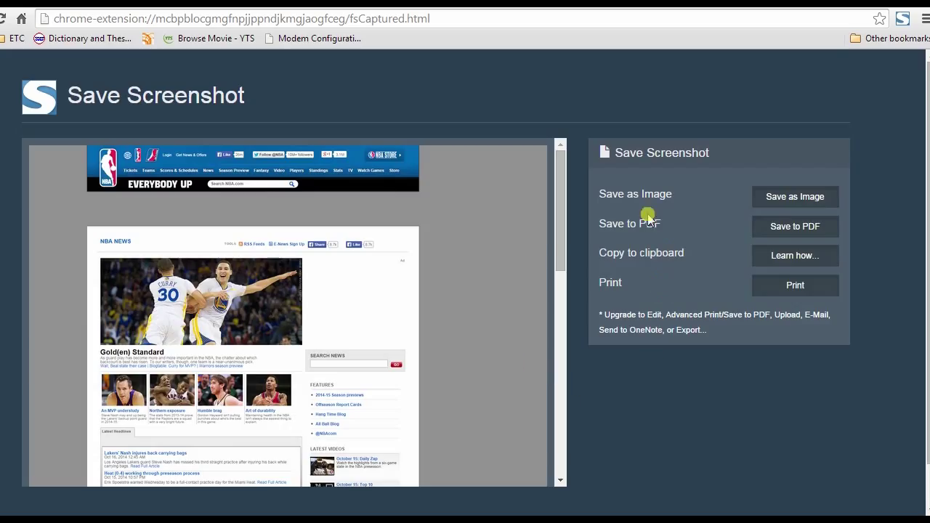
Save FireShot's full-page capture to the Desktop as a PNG image under its suggested name.
click(797, 202)
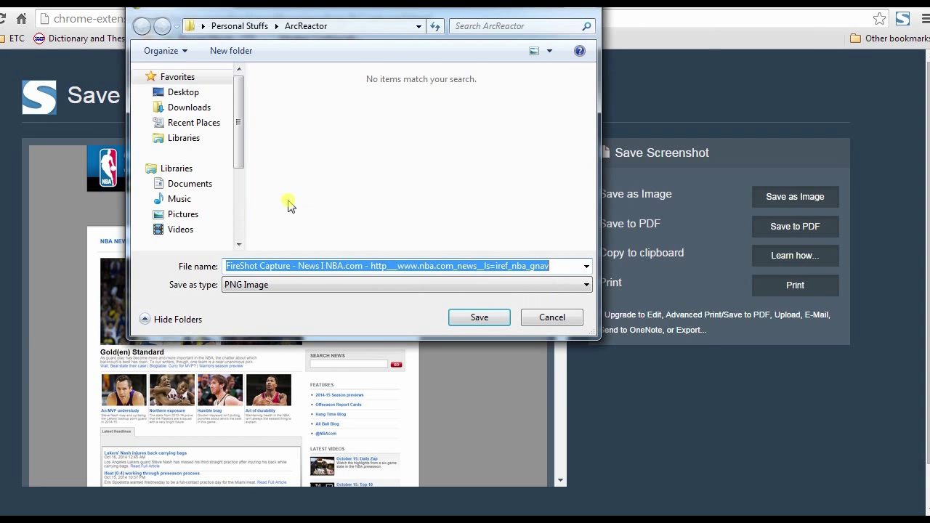
click(183, 92)
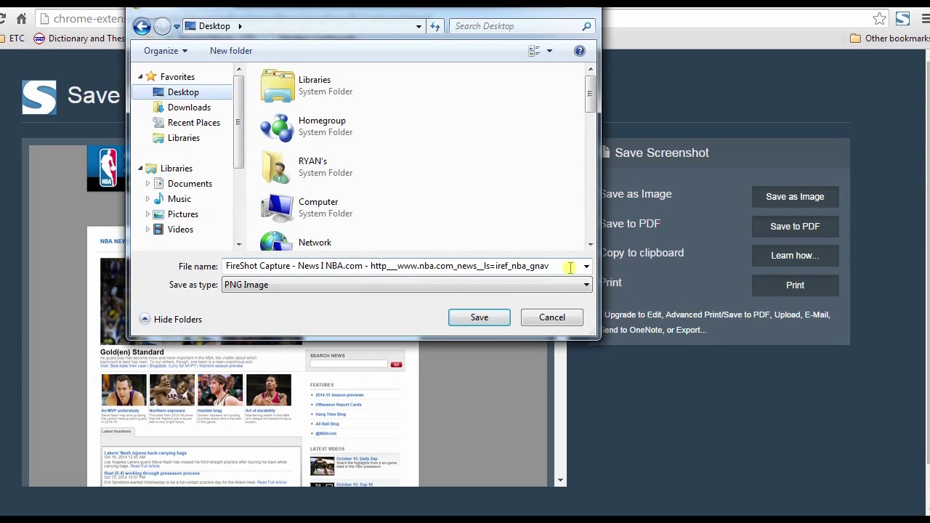
click(495, 267)
click(415, 285)
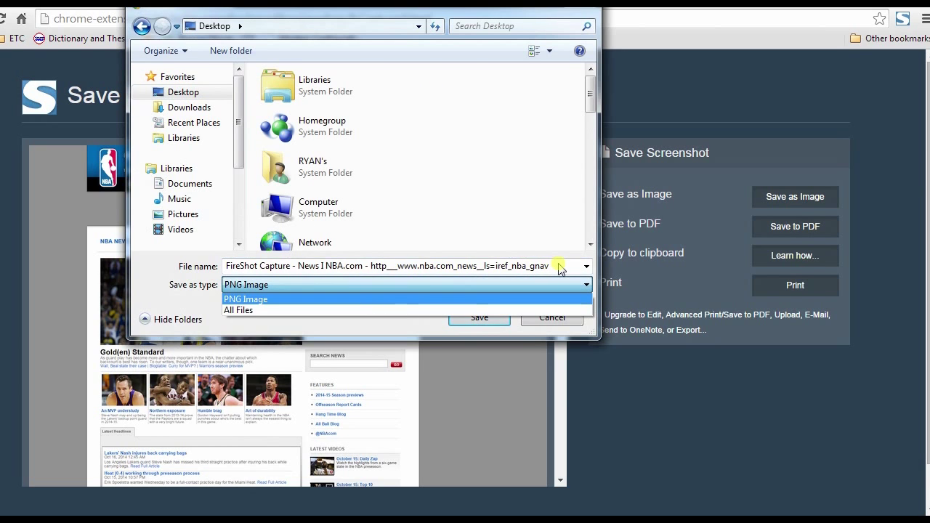
click(558, 265)
click(480, 318)
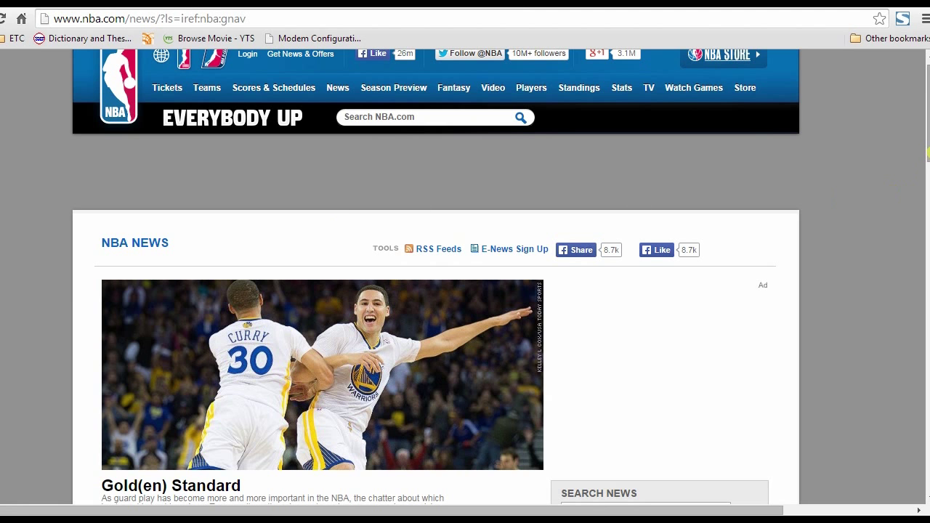
Return to the NBA.com news tab and scroll back to the top of the page.
drag(927, 156, 927, 138)
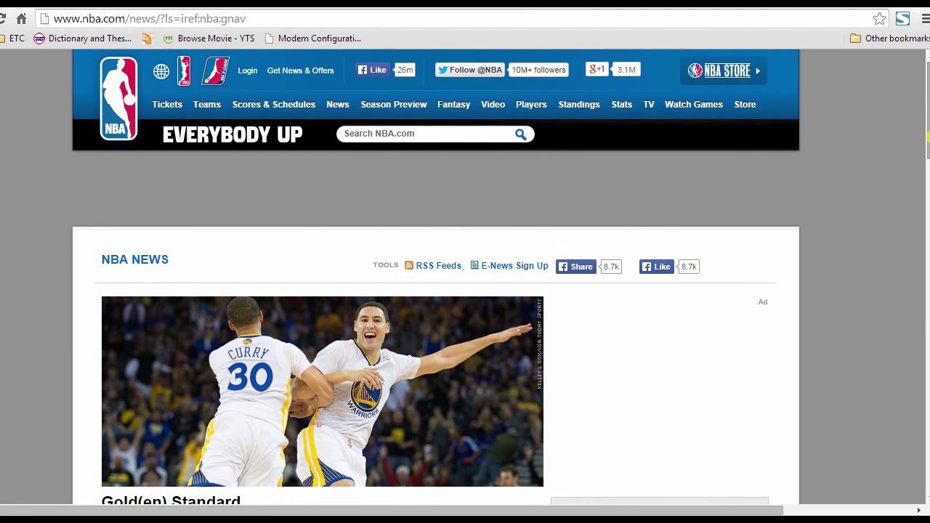